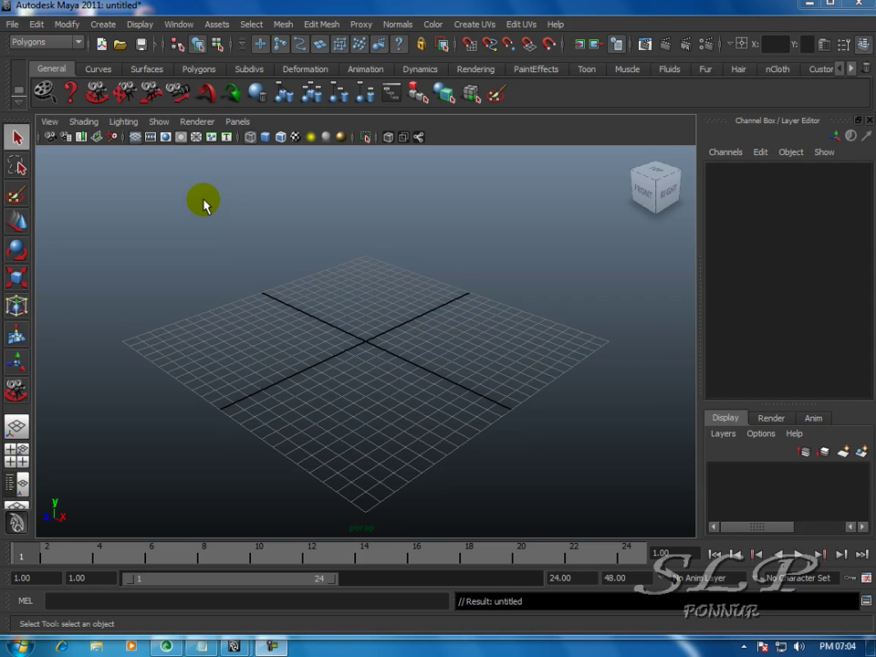
Create a polygon cube centred at about X 1.8, Y 3.6, Z 2.6 and display it shaded
click(103, 24)
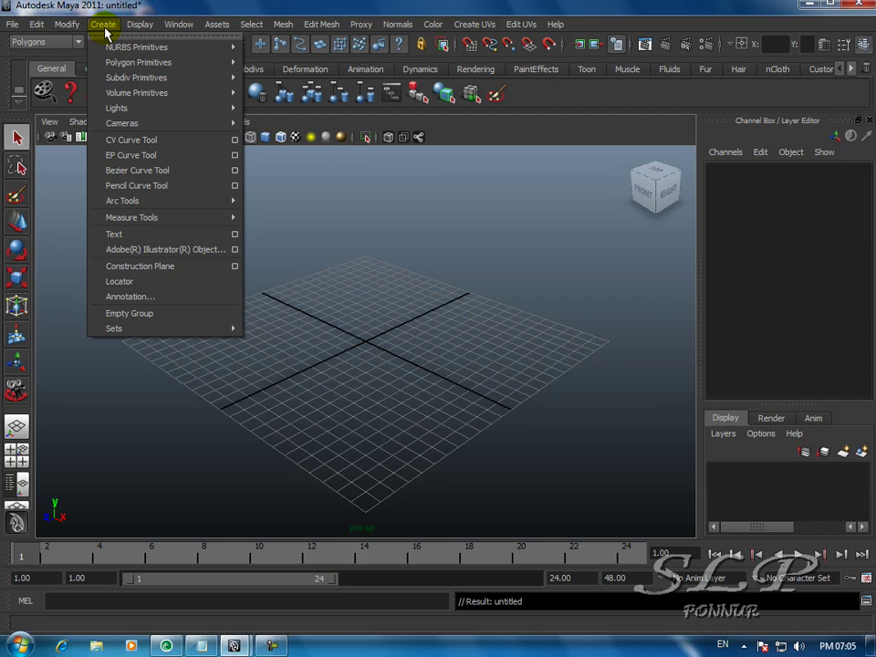
mouse_move(137, 62)
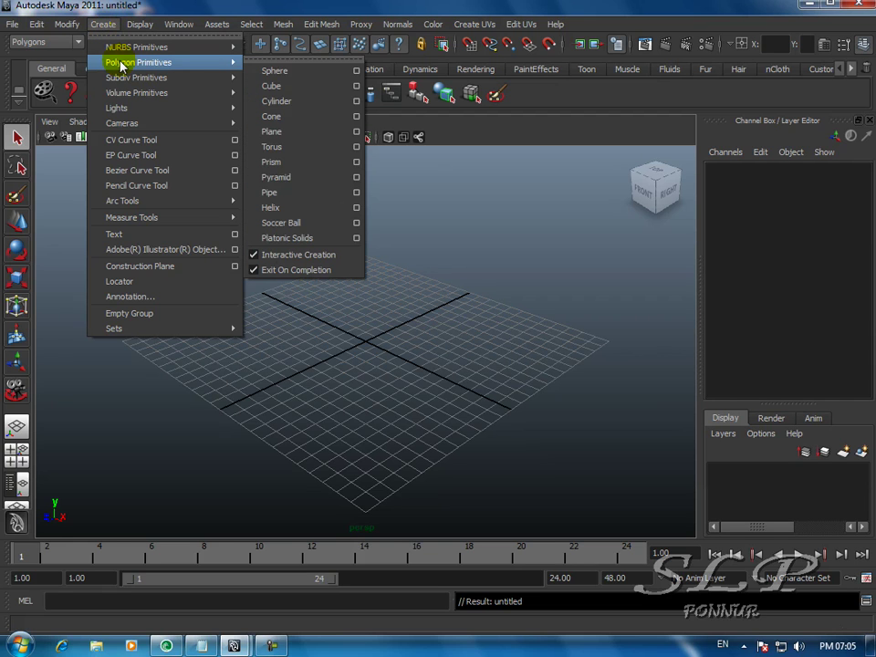
click(272, 85)
drag(354, 299, 337, 264)
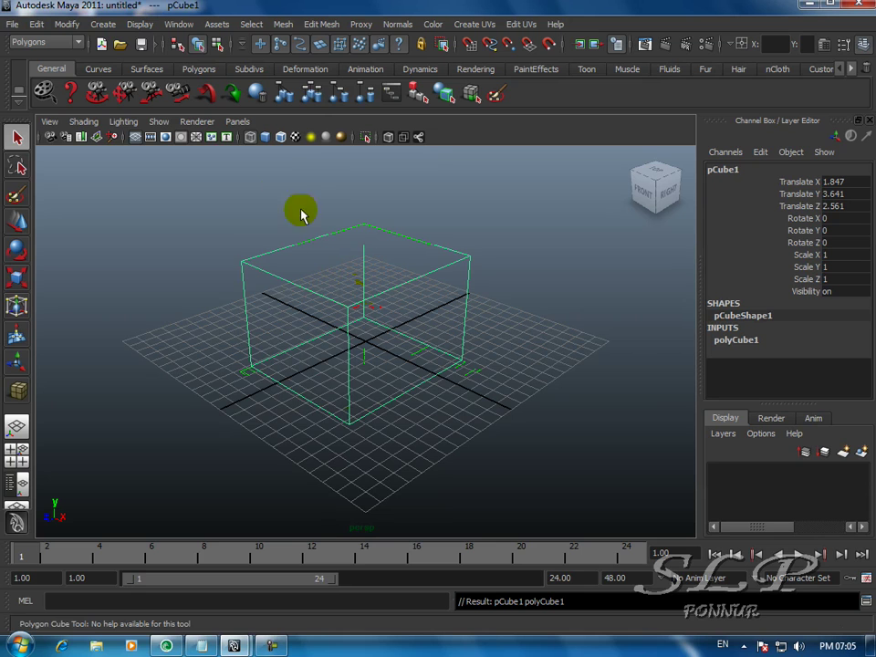
click(265, 143)
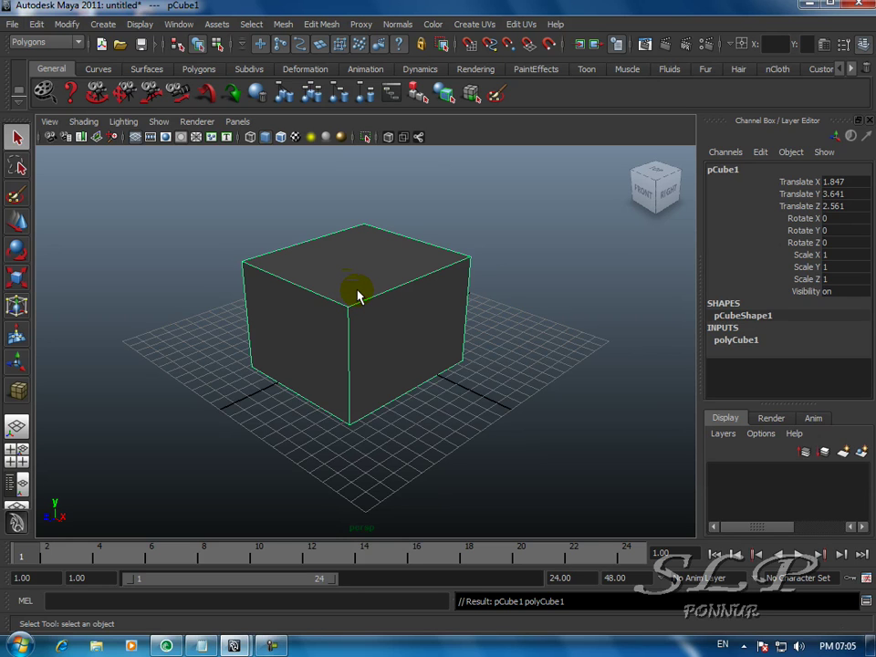
Switch the cube to face selection and pick its front, right and top faces one at a time
right_drag(357, 295, 345, 258)
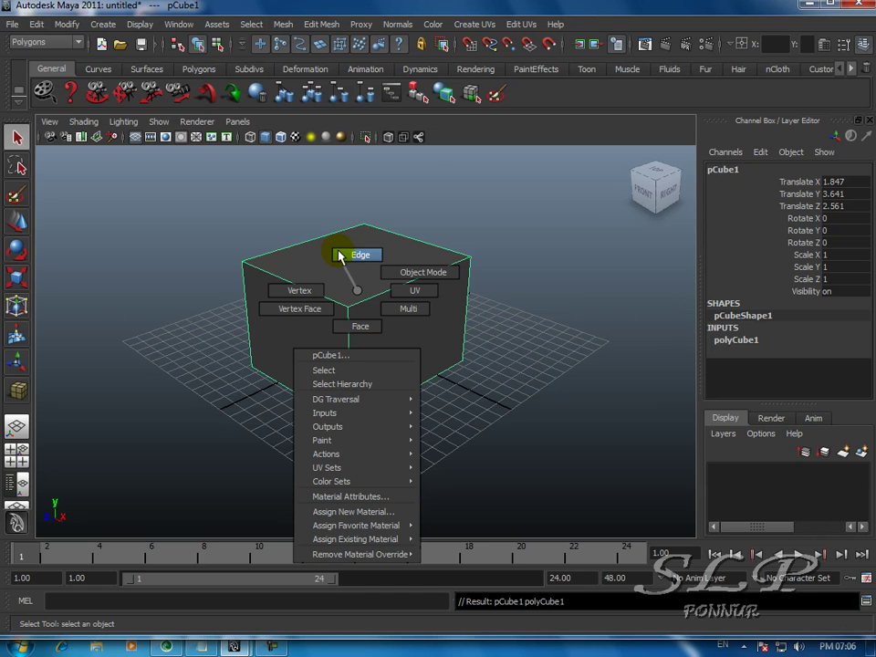
right_drag(353, 253, 356, 336)
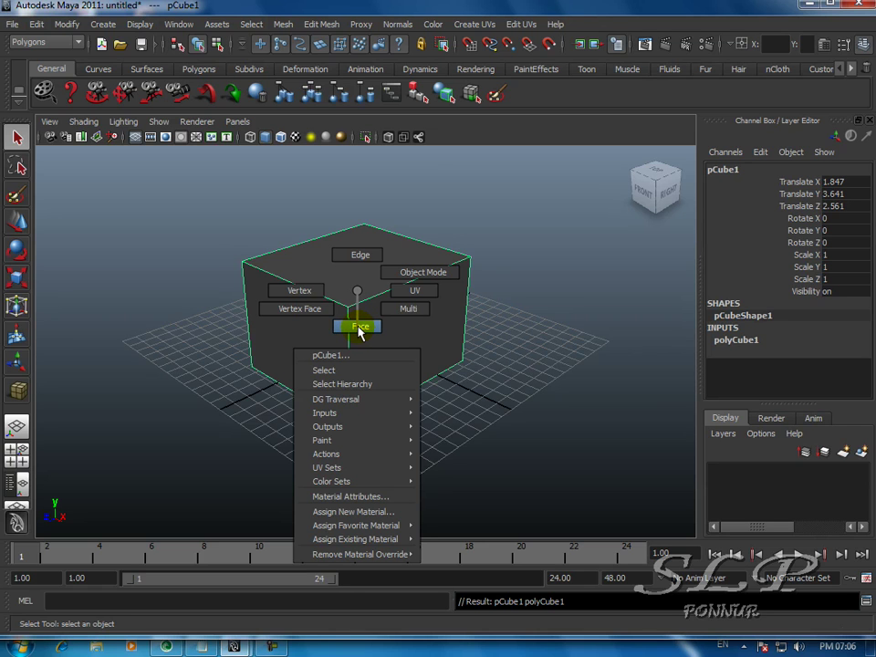
right_drag(360, 331, 360, 329)
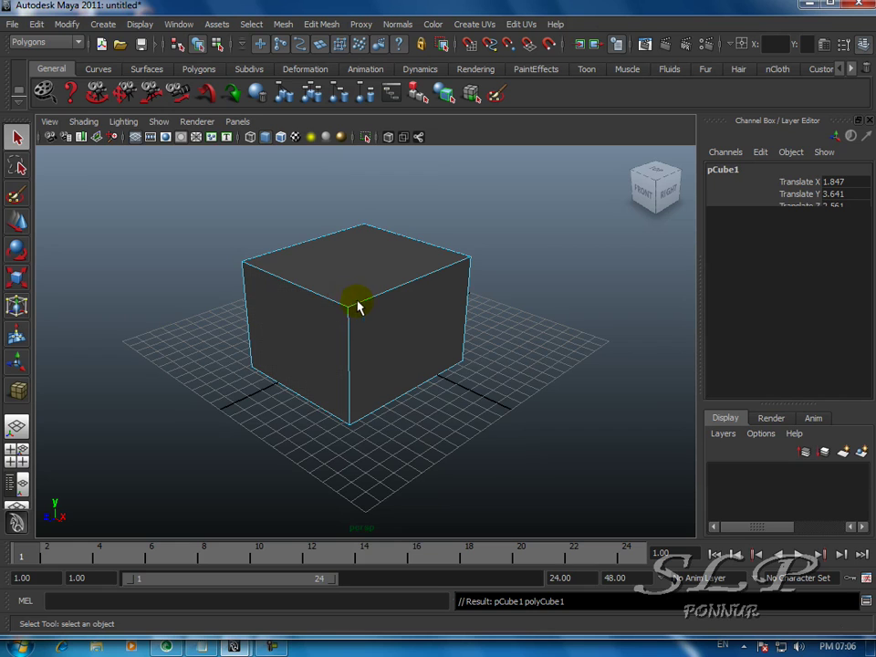
click(351, 270)
click(297, 326)
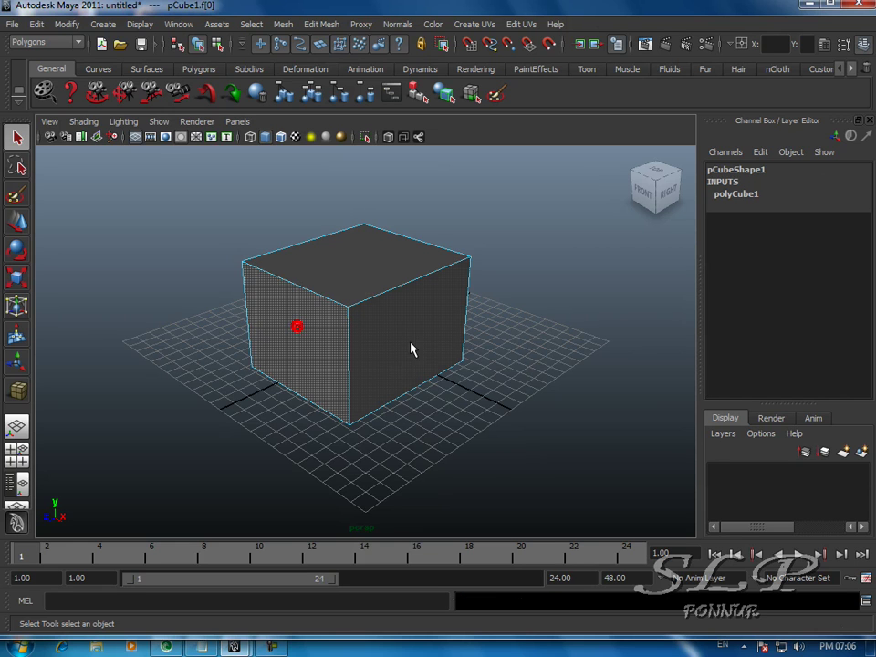
click(407, 348)
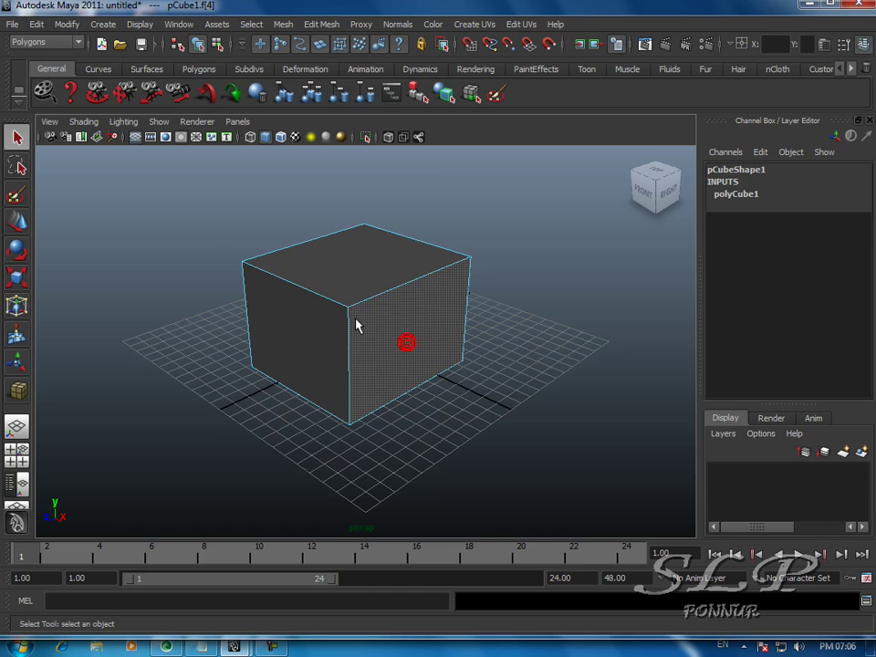
click(352, 272)
click(303, 320)
Select the cube's left face and move it outward along X to about -6.39
click(95, 92)
drag(271, 323, 510, 315)
click(420, 313)
click(18, 139)
click(438, 297)
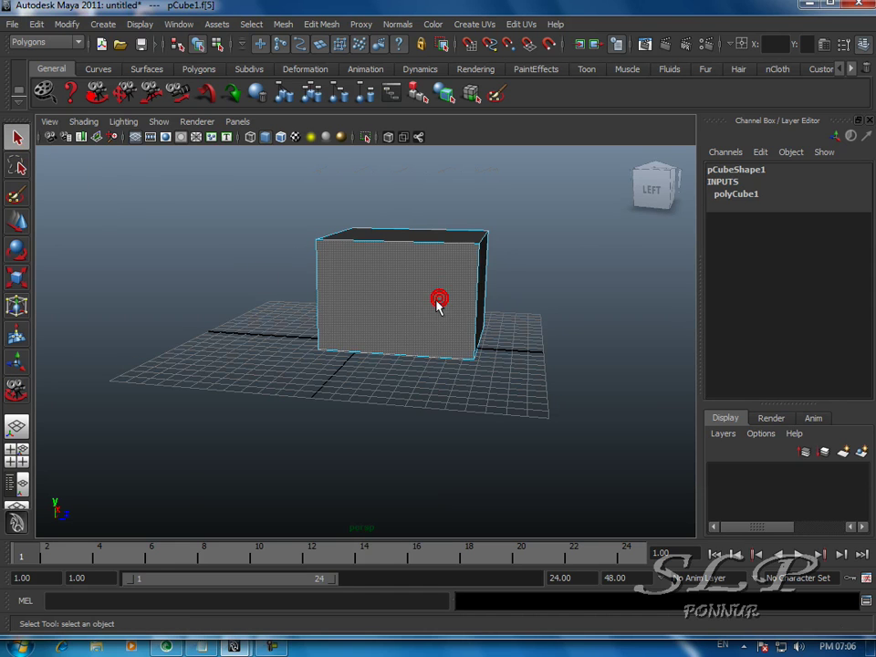
alt+drag(255, 257, 177, 338)
click(25, 222)
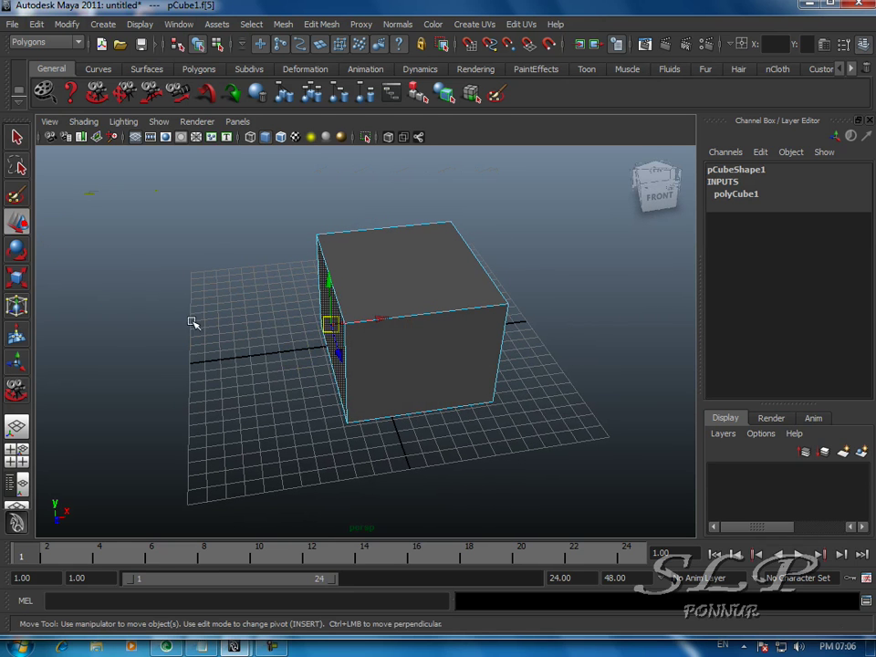
drag(381, 321, 328, 352)
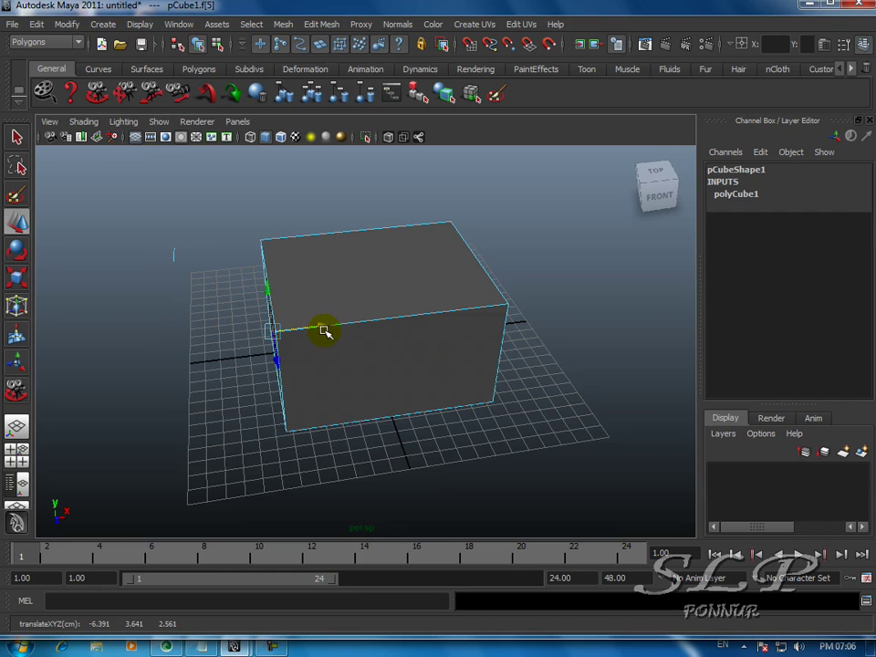
Select the cube's top face, lower it to about Y 4.43 and nudge it along X to about 0.04
click(372, 278)
mouse_move(371, 276)
mouse_down()
mouse_move(385, 137)
mouse_move(373, 274)
mouse_up()
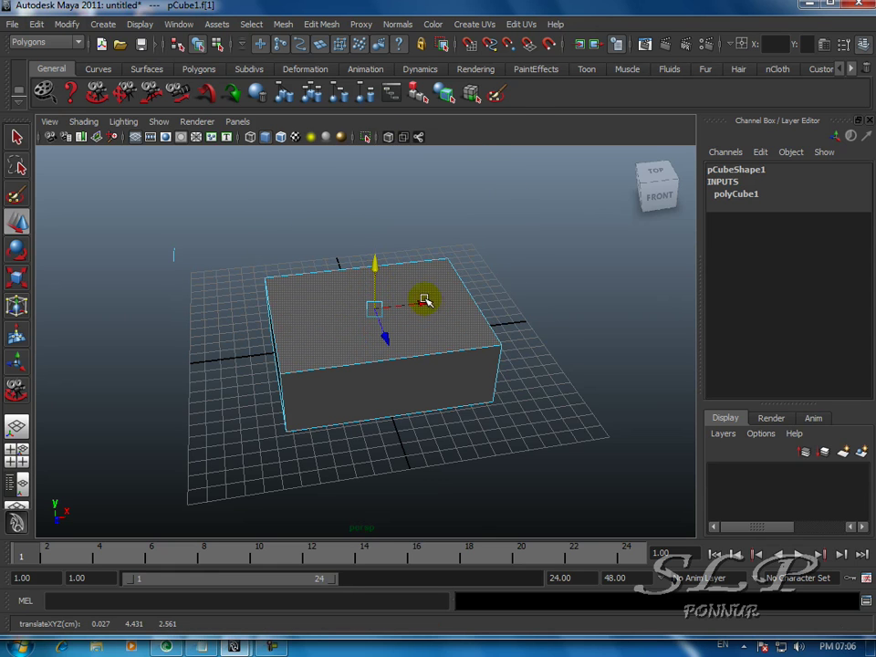
drag(426, 305, 410, 317)
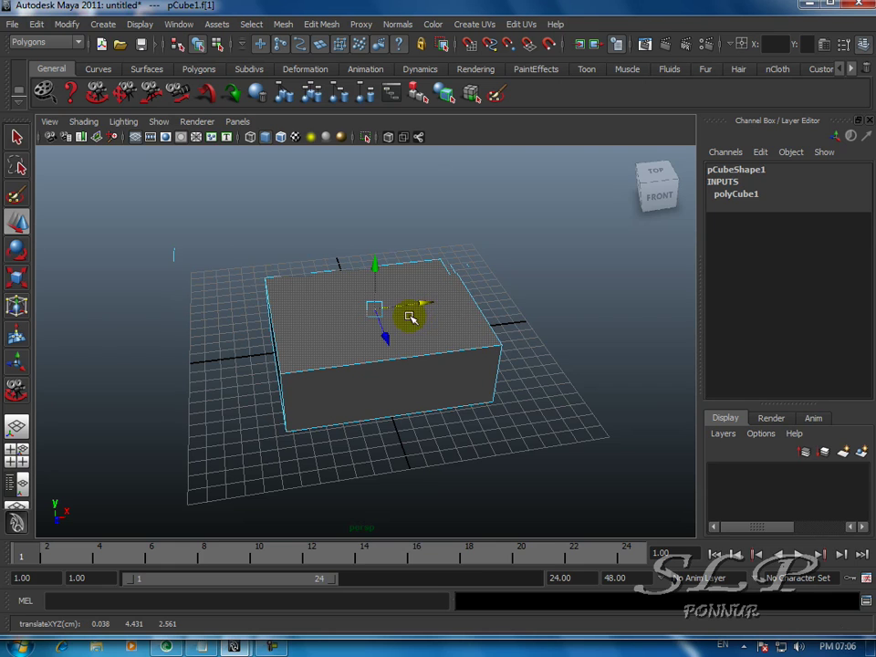
Return to object mode and set the cube's width, height and depth subdivisions to 3
right_drag(425, 326, 467, 311)
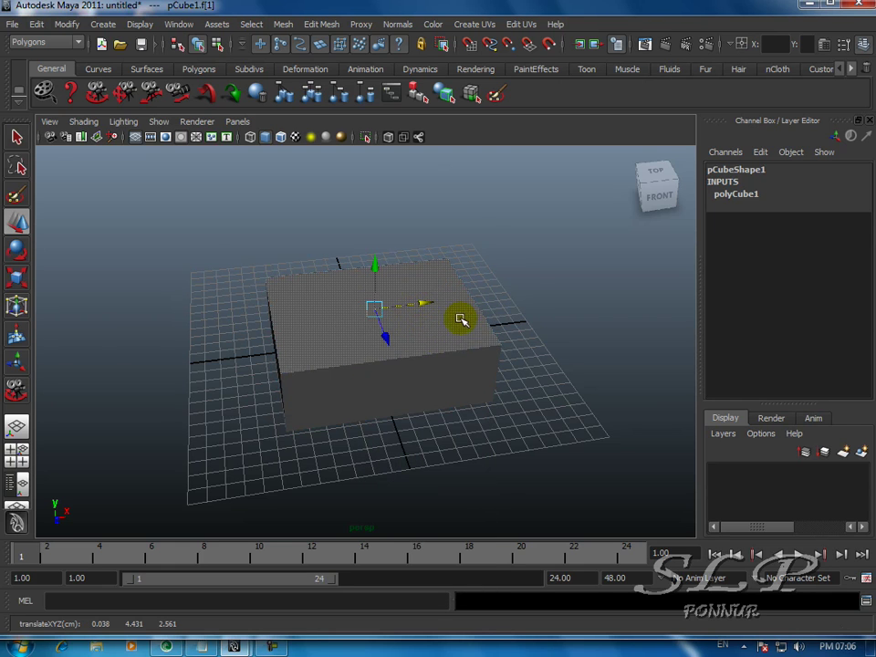
click(416, 330)
click(765, 347)
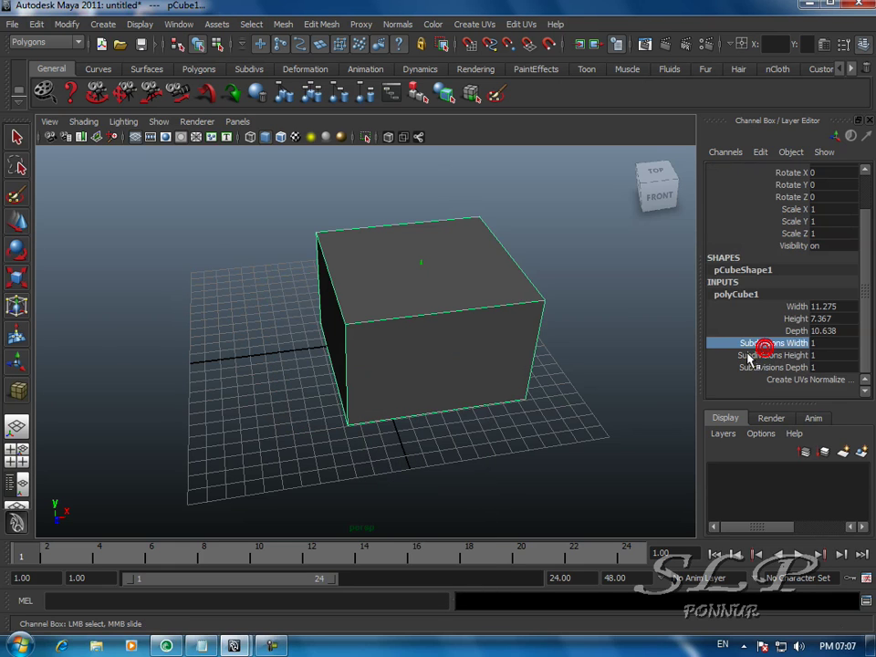
drag(748, 359, 742, 372)
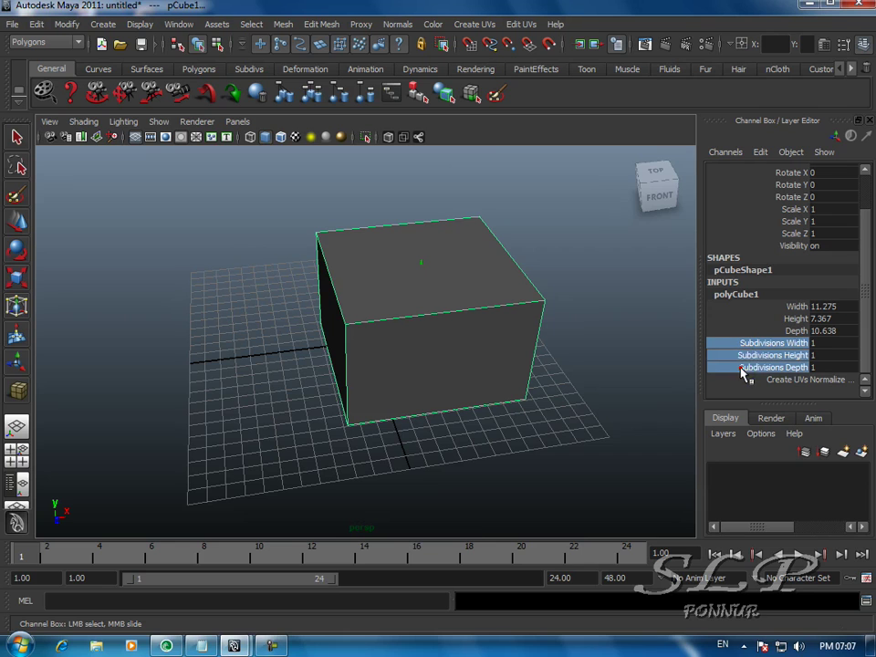
middle_drag(405, 335, 417, 333)
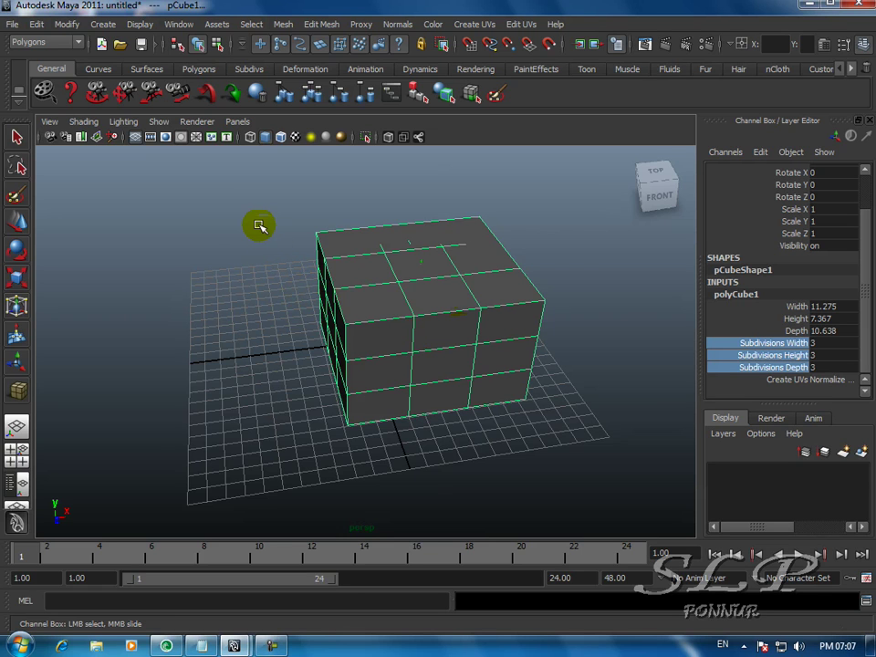
Switch the subdivided cube to face selection and select the middle face in the top row of its front side
click(94, 92)
drag(389, 327, 402, 301)
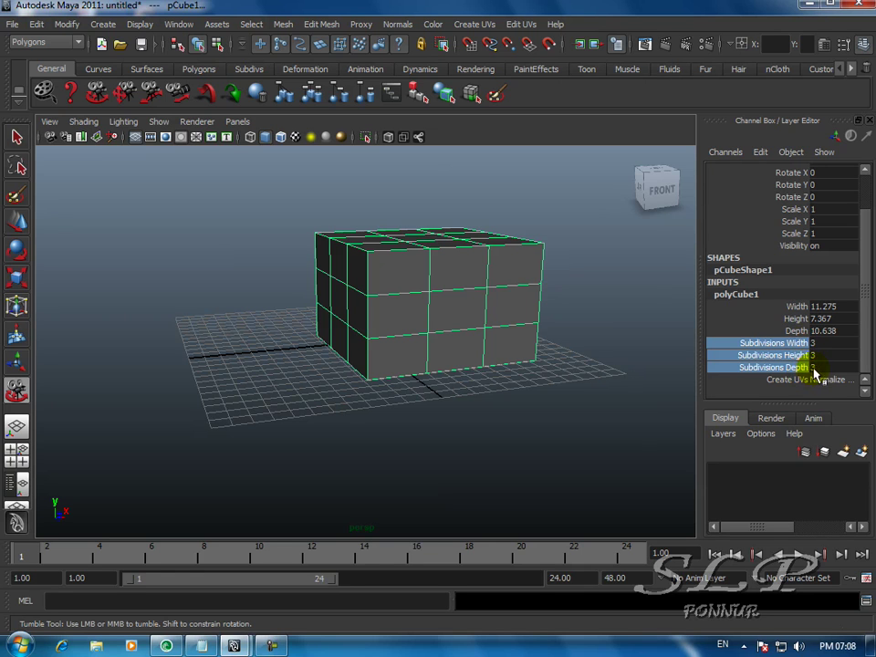
alt+drag(387, 288, 251, 299)
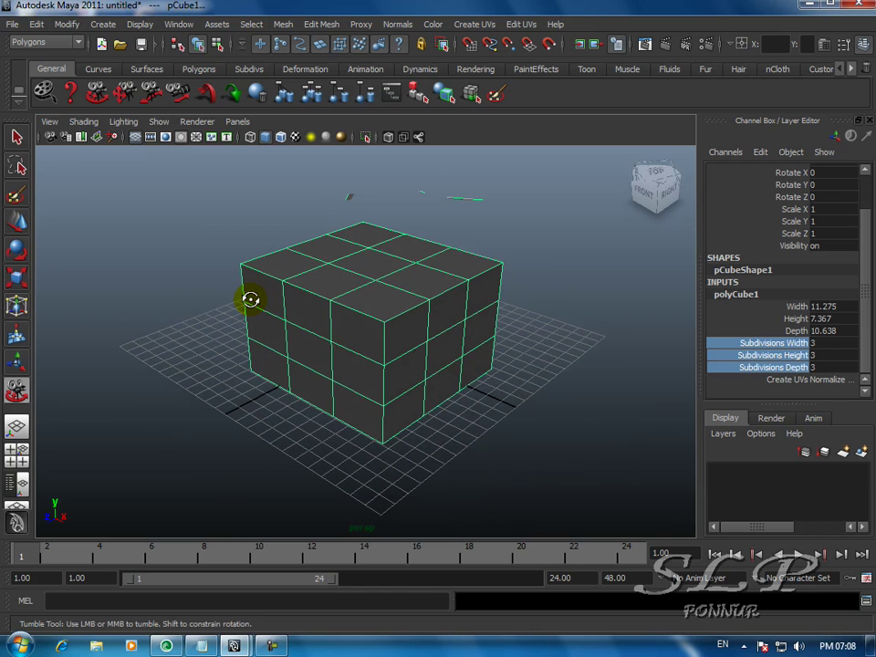
click(16, 137)
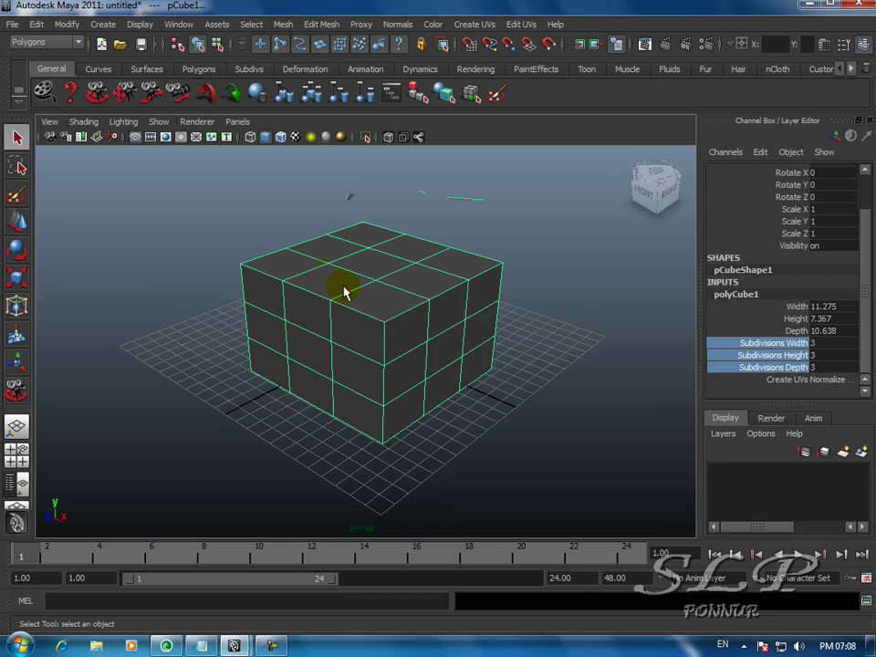
right_drag(355, 289, 359, 327)
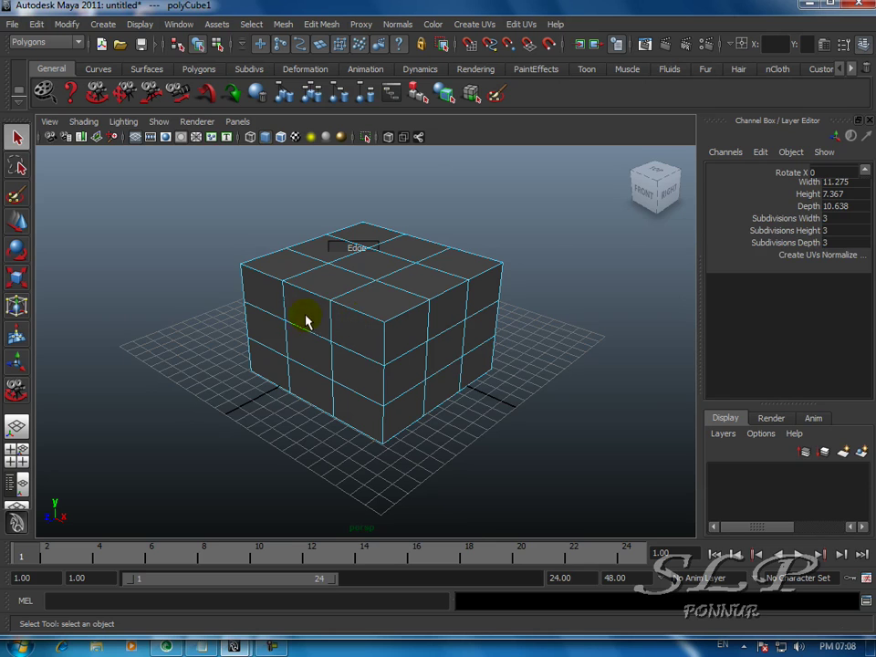
click(307, 317)
click(360, 310)
click(400, 324)
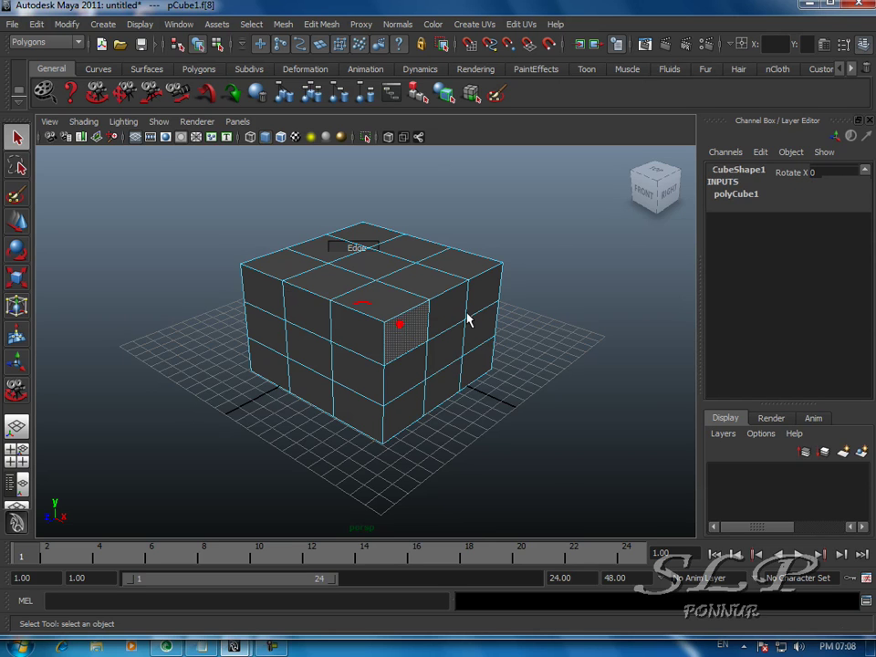
click(463, 267)
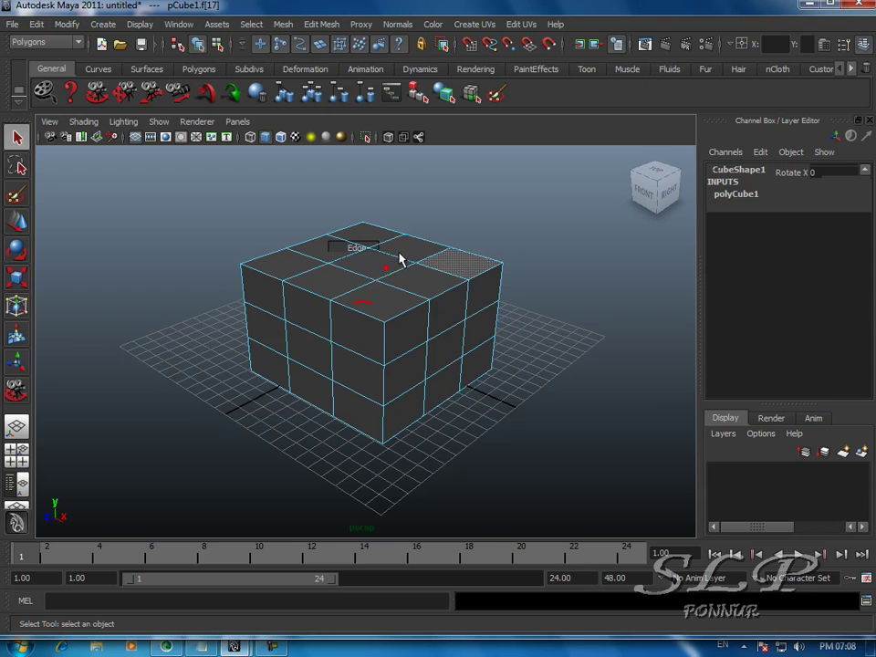
click(315, 313)
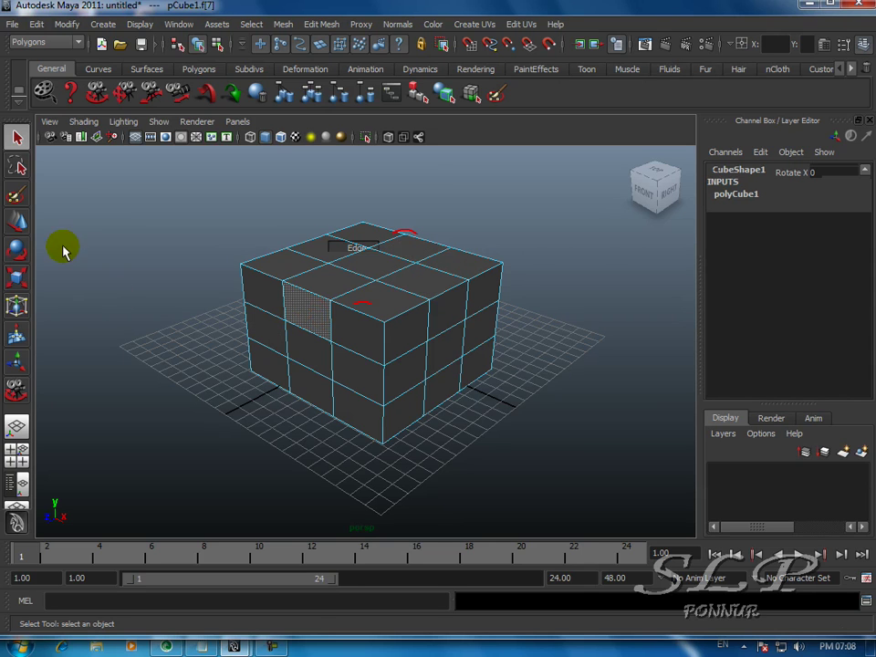
Pull the selected face outward along Z, then push it back to about Z 7.64
key(w)
drag(268, 332, 147, 382)
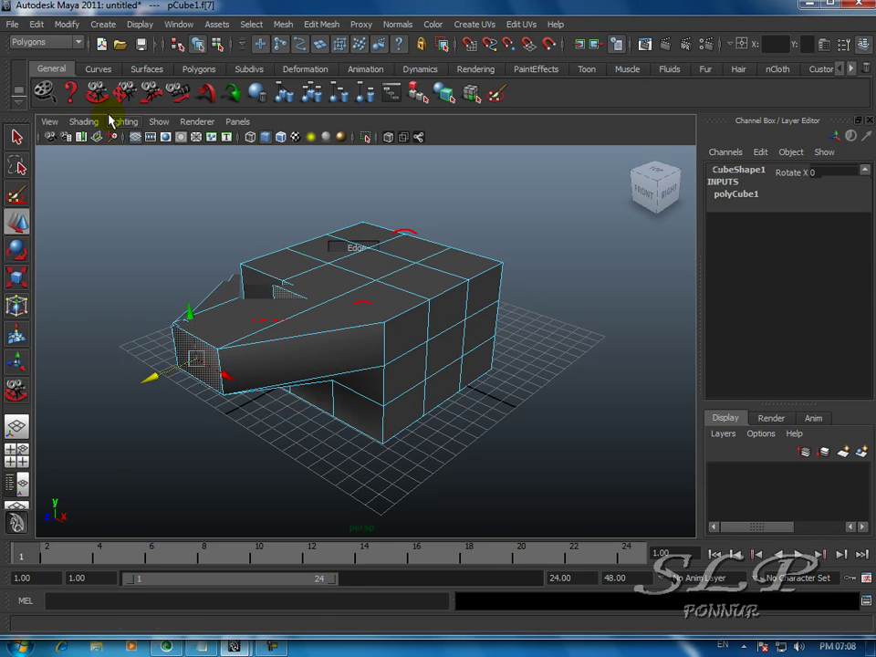
alt+drag(235, 364, 257, 364)
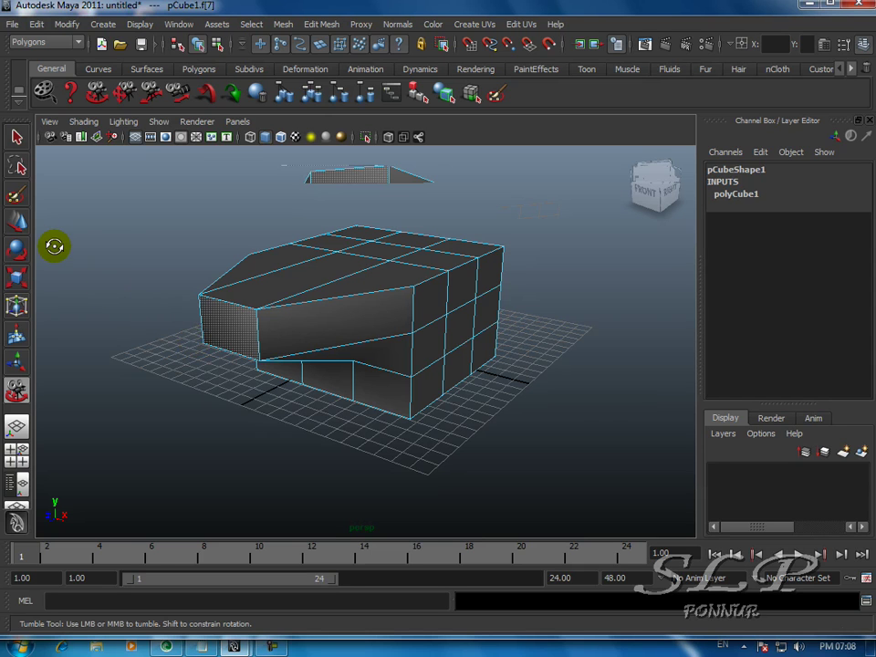
click(16, 221)
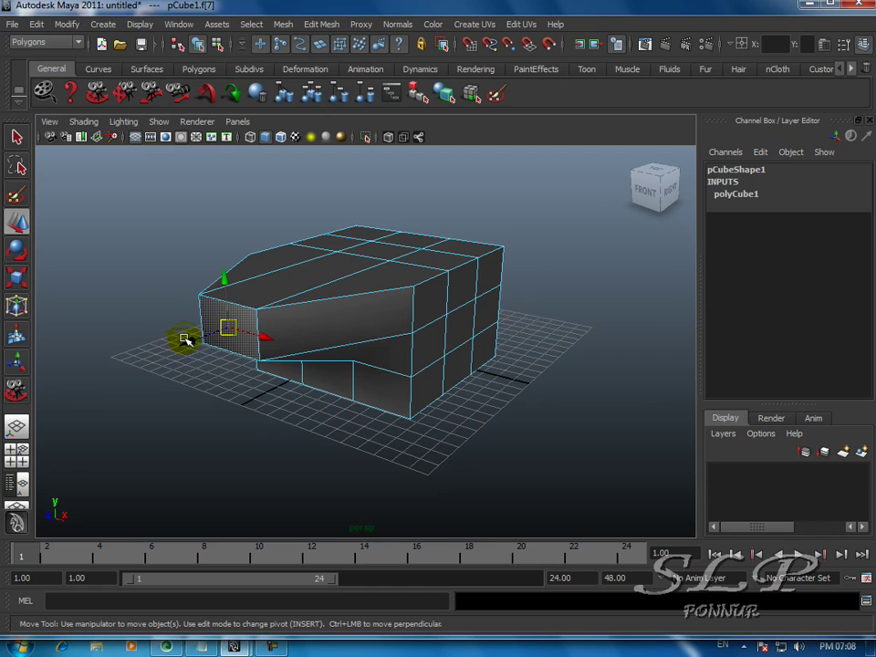
drag(186, 343, 302, 313)
Switch to edge selection and move the middle edge along the top of the right side slightly inward along X
right_drag(394, 270, 401, 233)
click(371, 278)
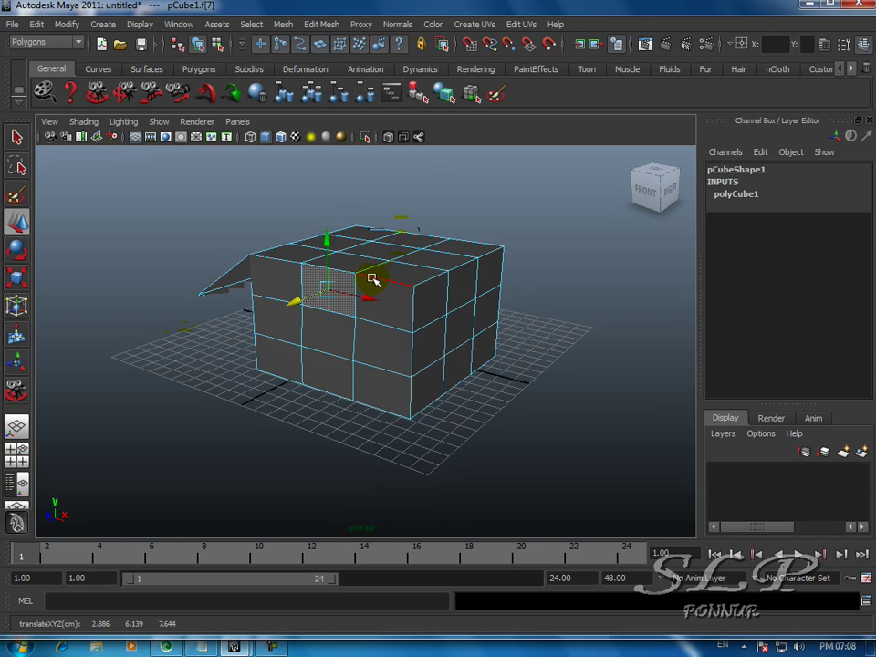
click(288, 264)
click(334, 271)
click(378, 280)
click(464, 269)
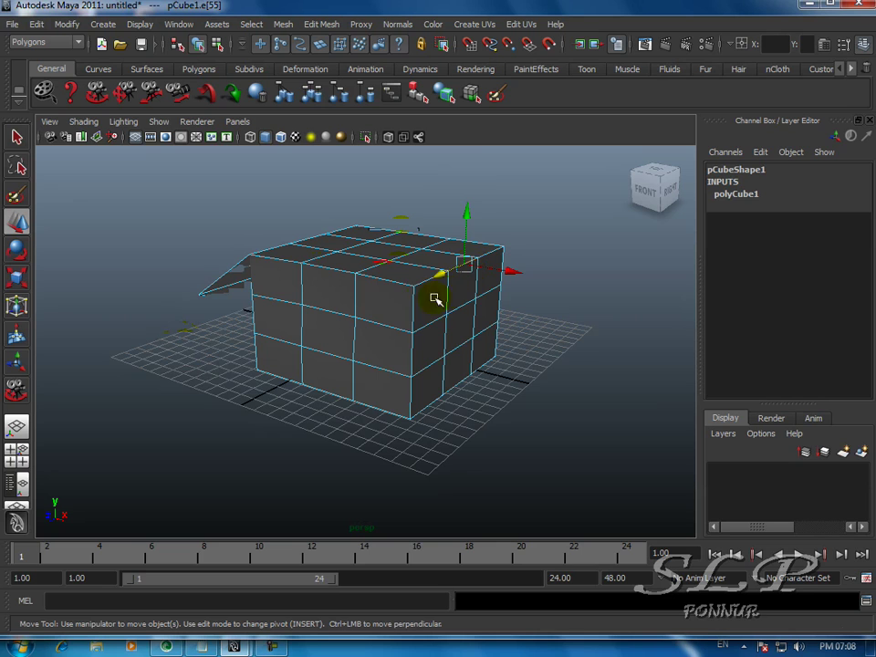
click(381, 286)
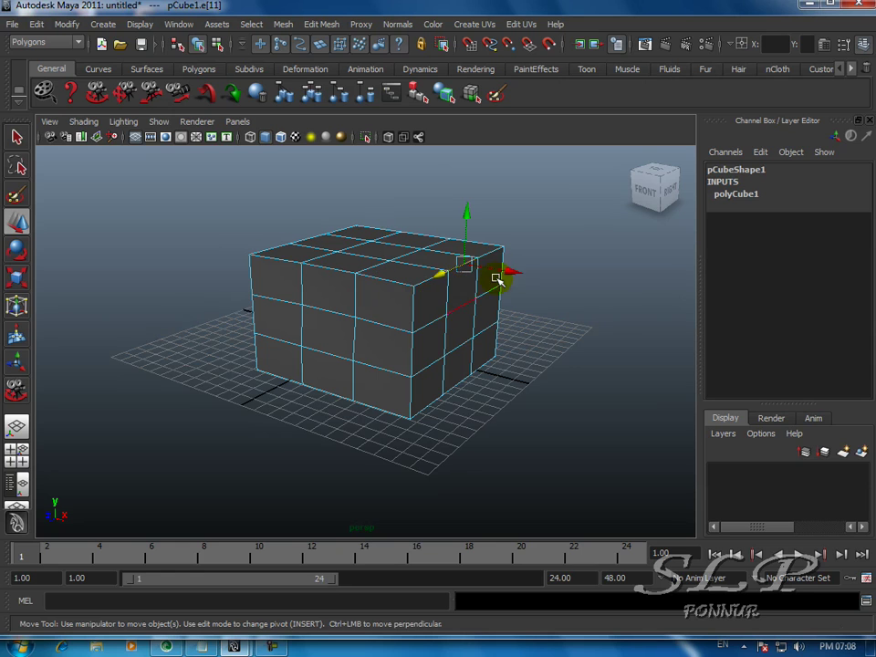
mouse_move(508, 274)
mouse_down()
mouse_move(619, 287)
mouse_move(497, 271)
mouse_up()
Select the edge loop crossing the front and top nearest the right side and scale it
click(373, 268)
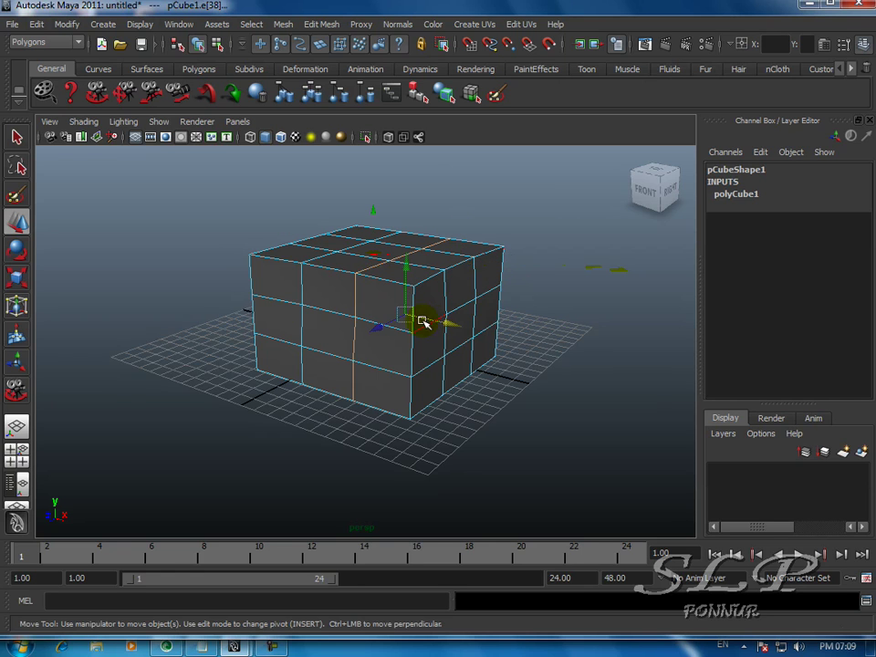
key(r)
drag(400, 318, 367, 329)
Switch to vertex selection and select the upper-left corner vertex of the cube's front side
right_drag(332, 298, 270, 297)
scroll(331, 289, up, 6)
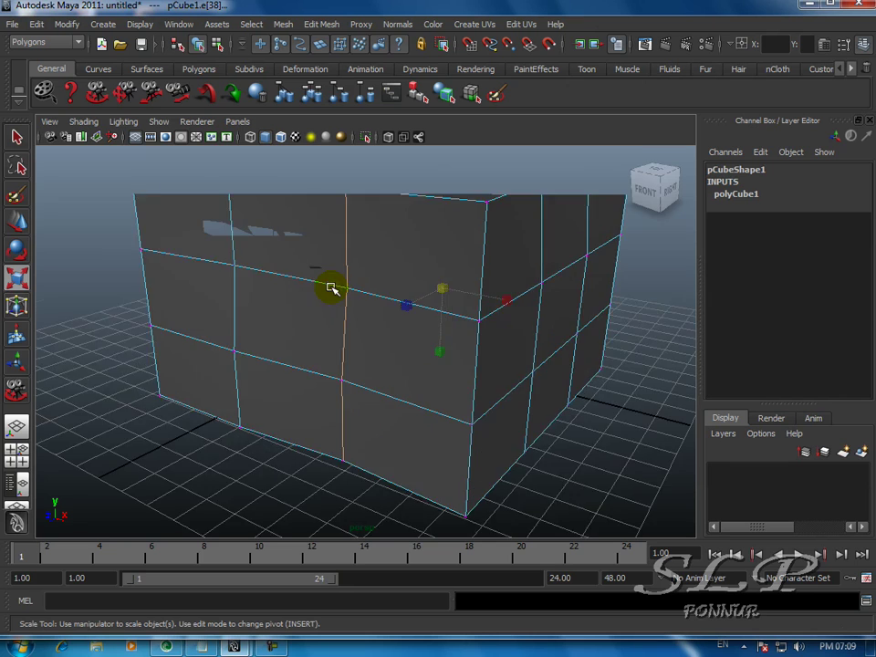
scroll(327, 310, down, 4)
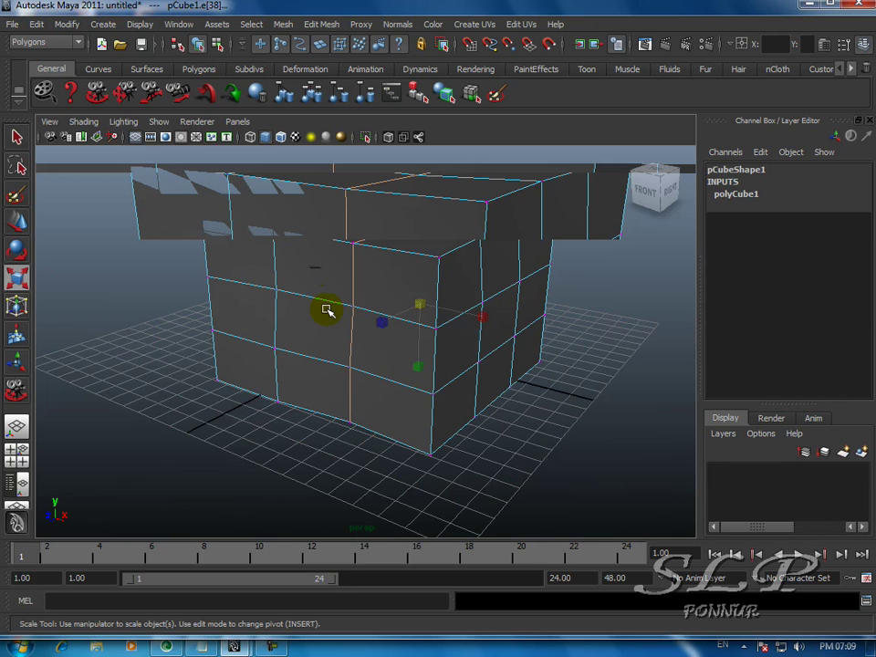
click(204, 220)
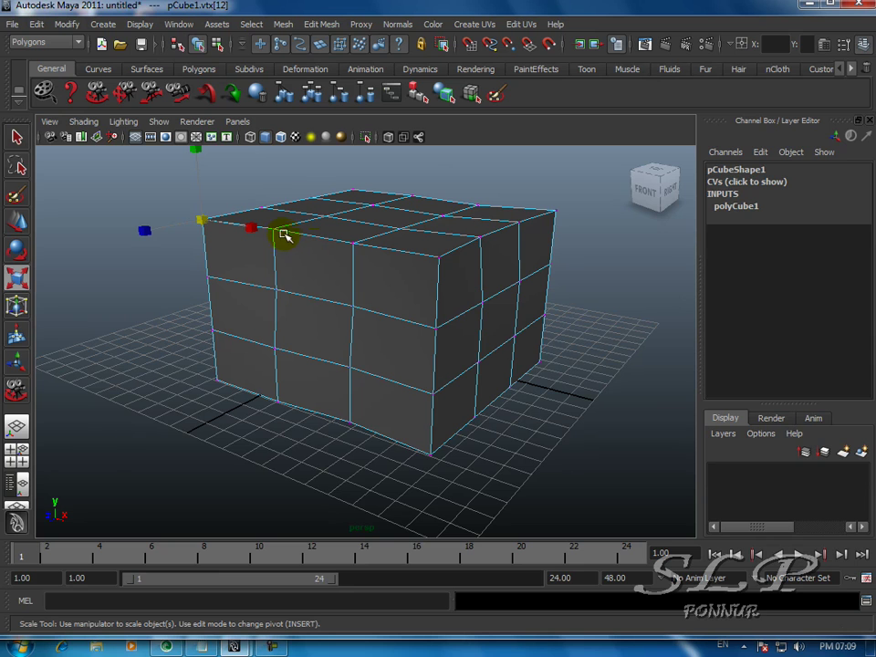
Move the top's back-left corner vertex to about (-2.81, 7.29, -2.60) and the left side's upper inner vertex nearest the front to about X -3.08
alt+drag(154, 231, 260, 376)
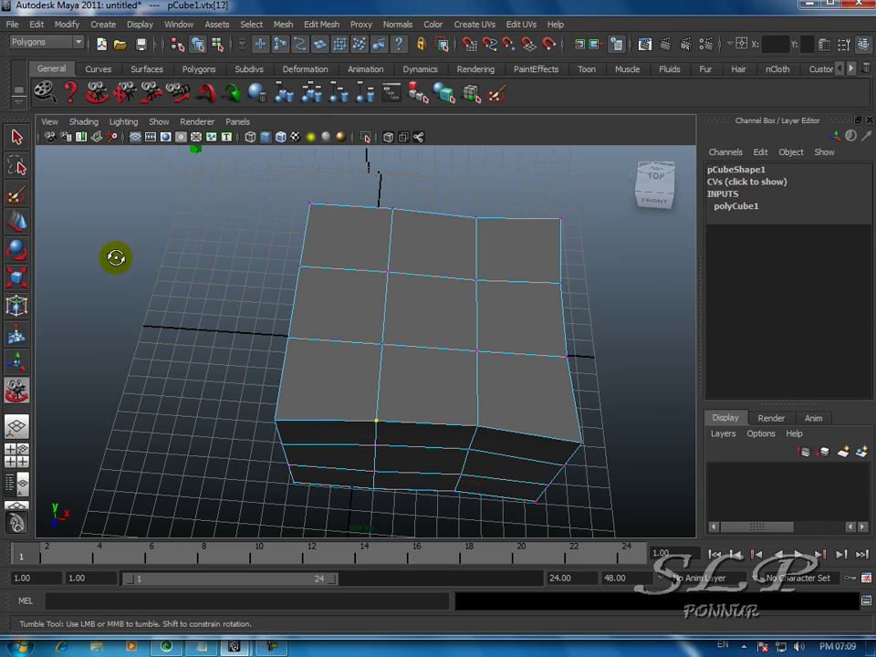
click(11, 131)
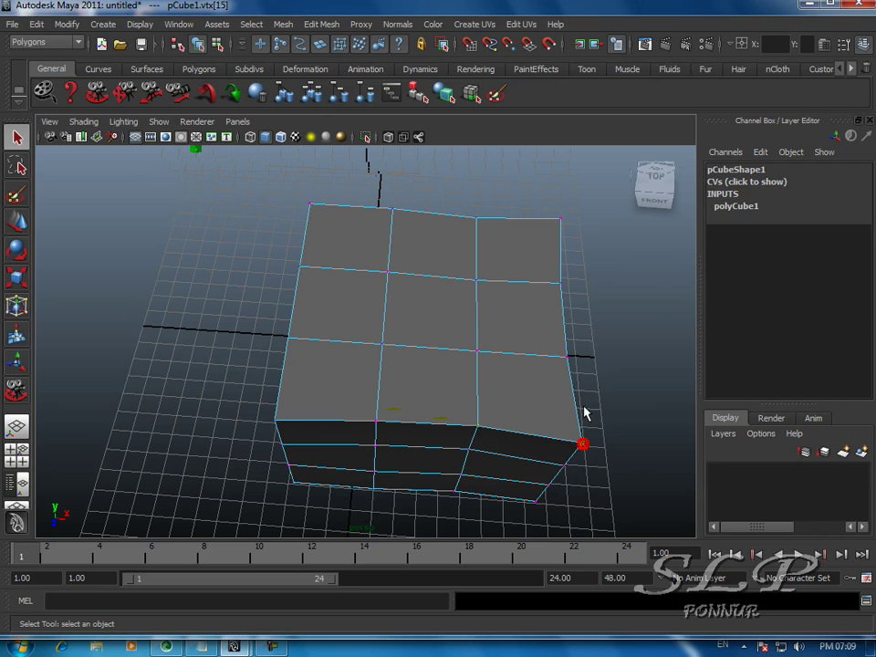
click(567, 358)
click(315, 208)
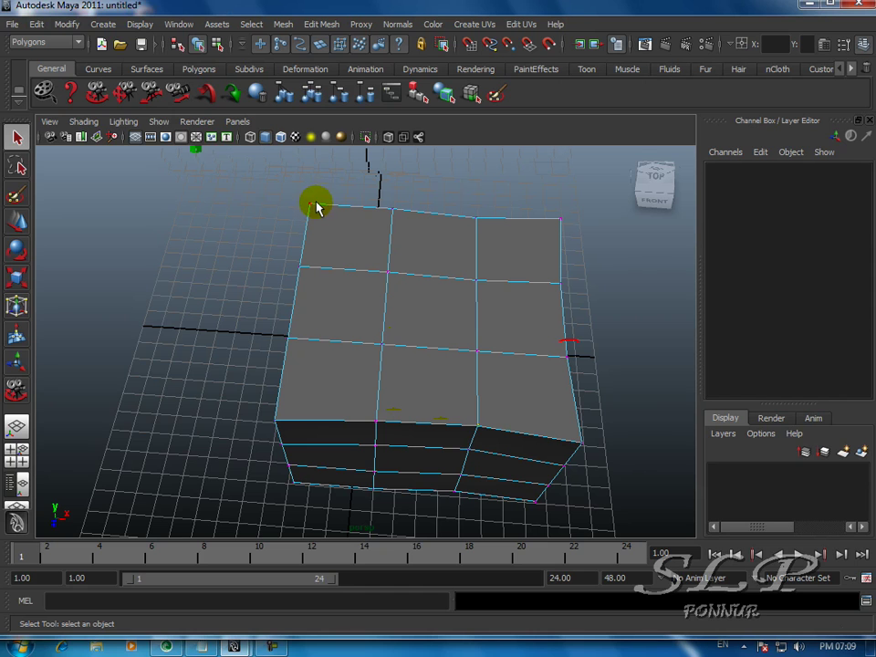
click(310, 206)
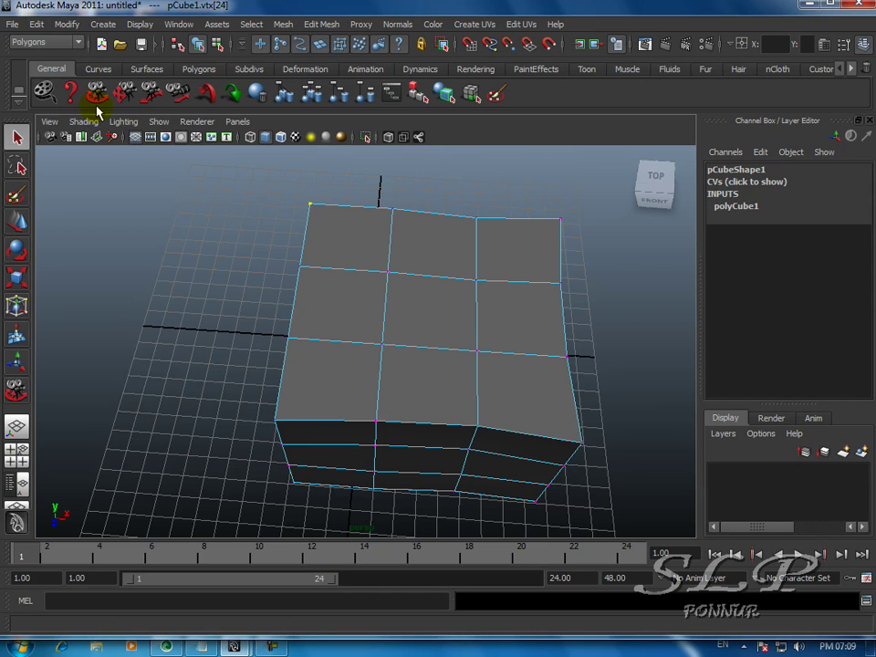
alt+drag(357, 381, 473, 377)
click(15, 223)
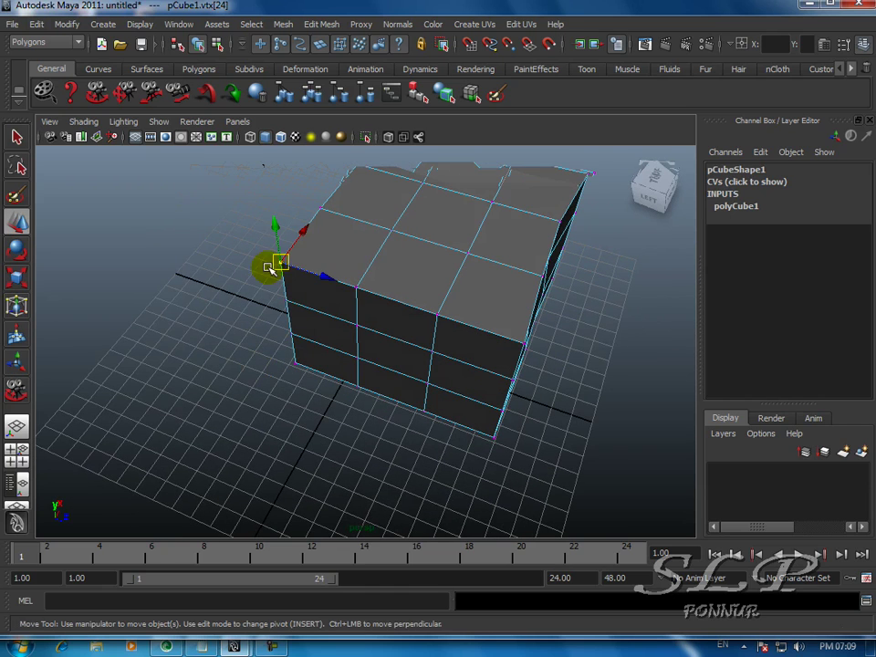
mouse_move(279, 258)
mouse_down()
mouse_move(153, 281)
mouse_move(299, 264)
mouse_move(286, 267)
mouse_up()
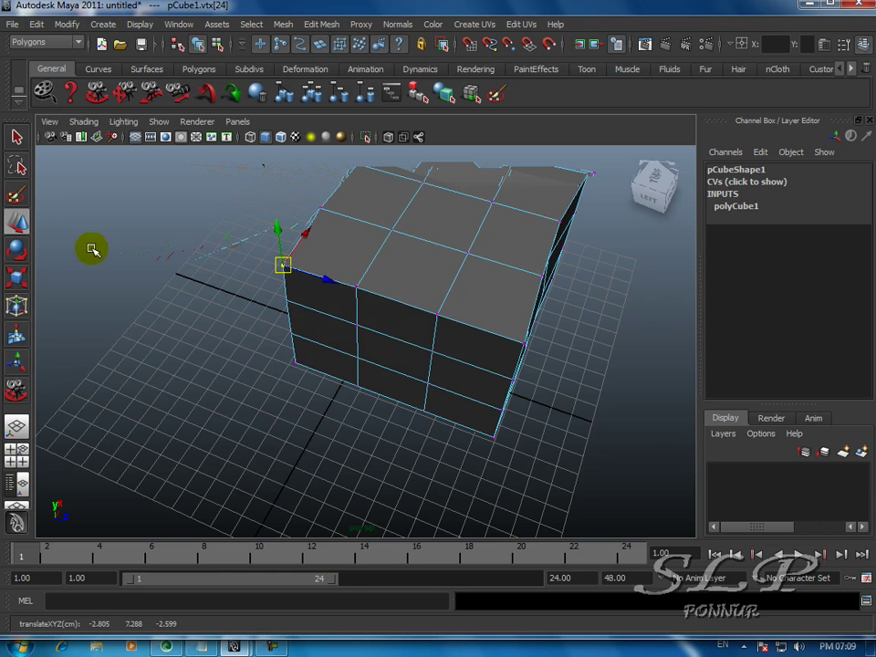
click(433, 353)
drag(453, 327, 414, 347)
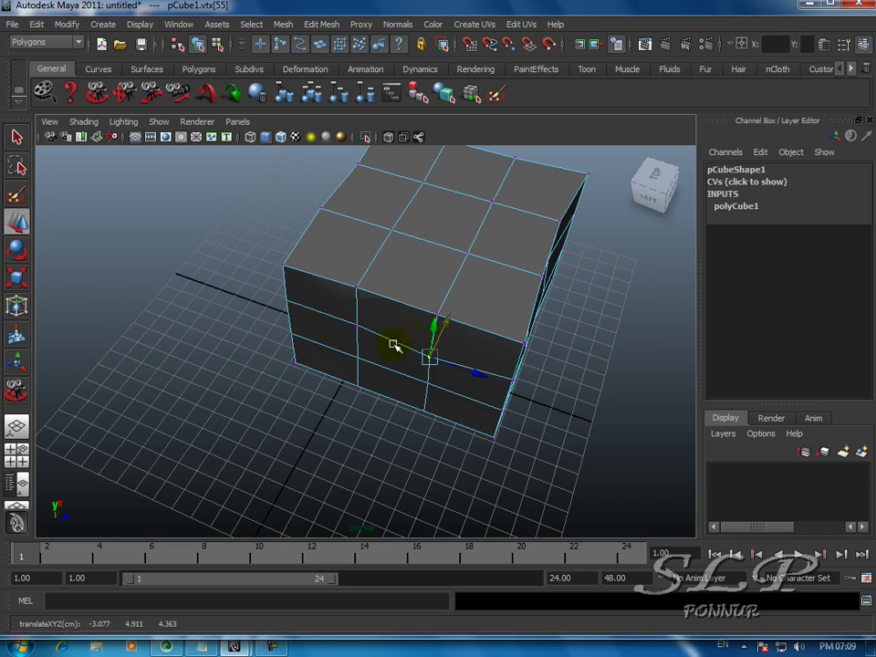
Return from vertex selection to object mode and select the whole cube
alt+drag(442, 389, 249, 368)
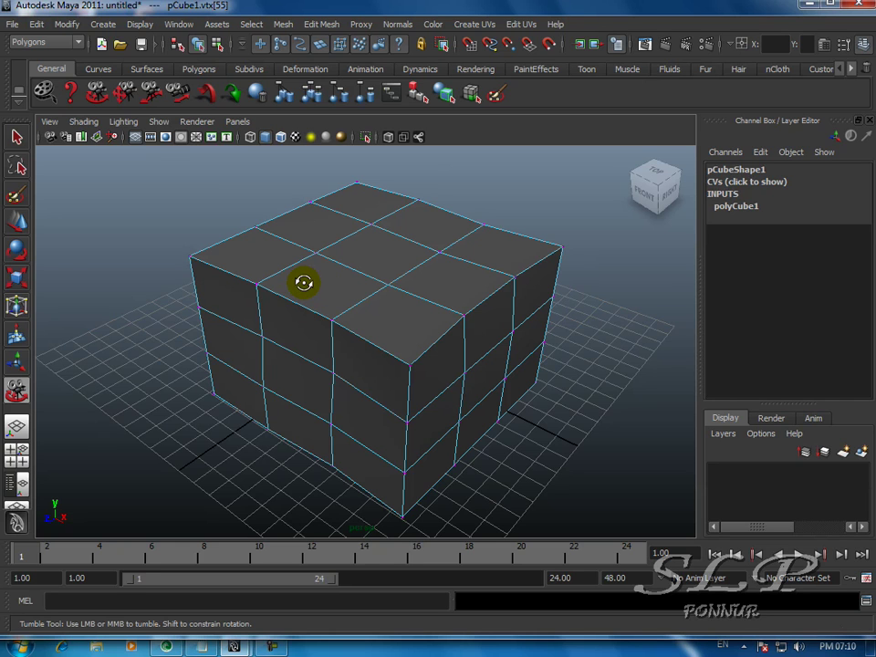
scroll(303, 283, down, 3)
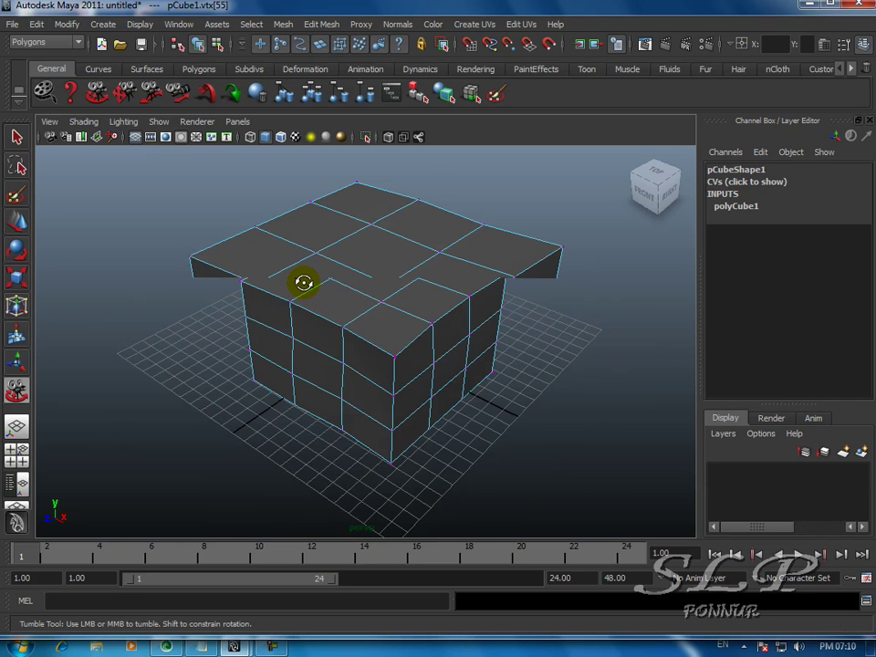
click(16, 137)
right_drag(361, 322, 397, 306)
click(334, 330)
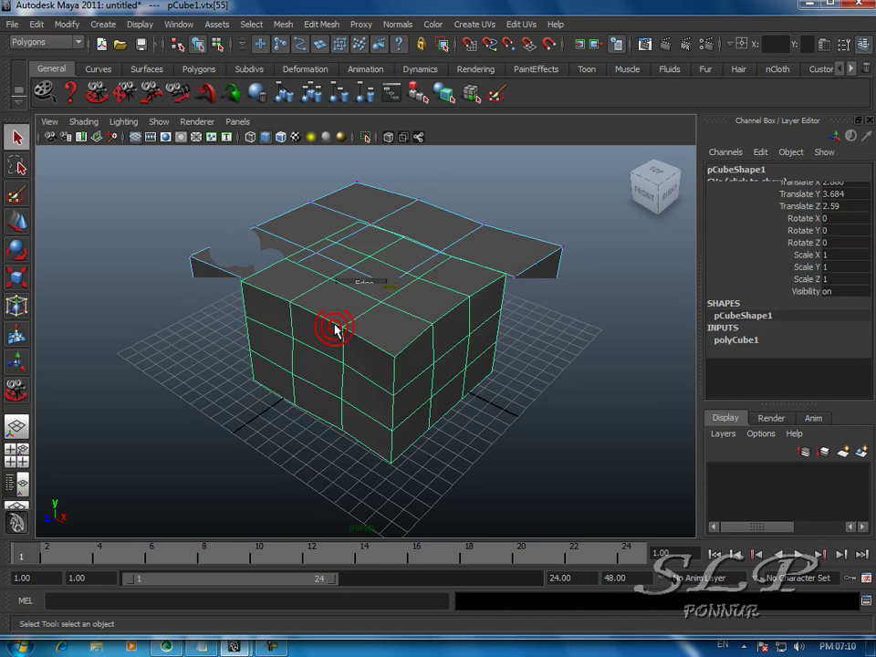